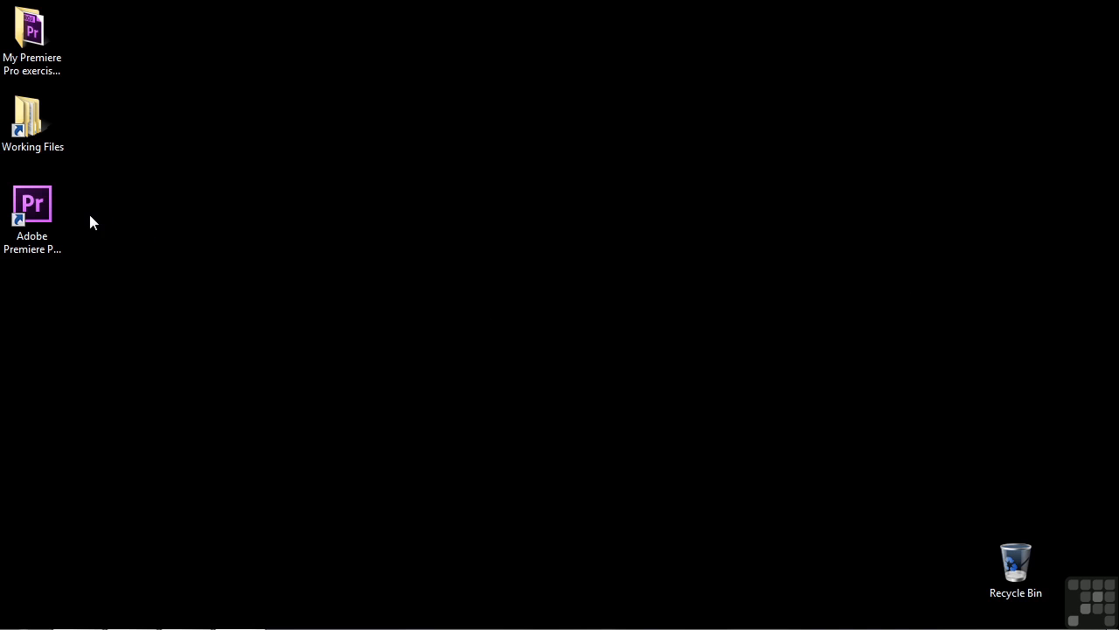
Step: Launch Adobe Premiere Pro and start a new project located in the desktop folder "My Premiere Pro exercise files"
{"action": "double_click", "coordinate": [57, 207]}
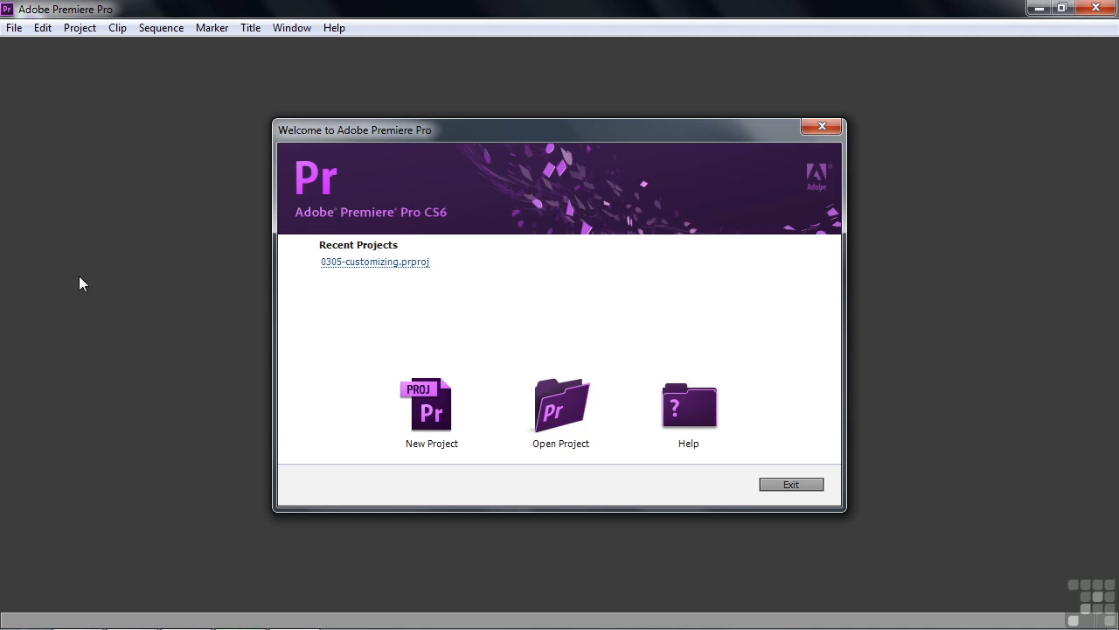
{"action": "left_click", "coordinate": [437, 411]}
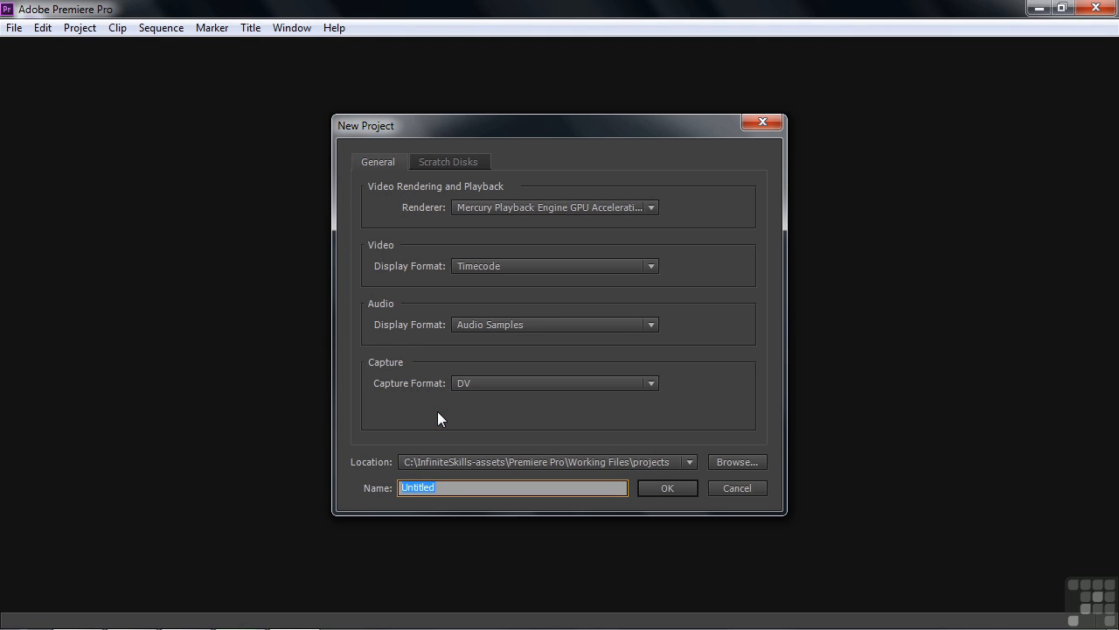
{"action": "left_click", "coordinate": [757, 466]}
{"action": "left_click", "coordinate": [389, 259]}
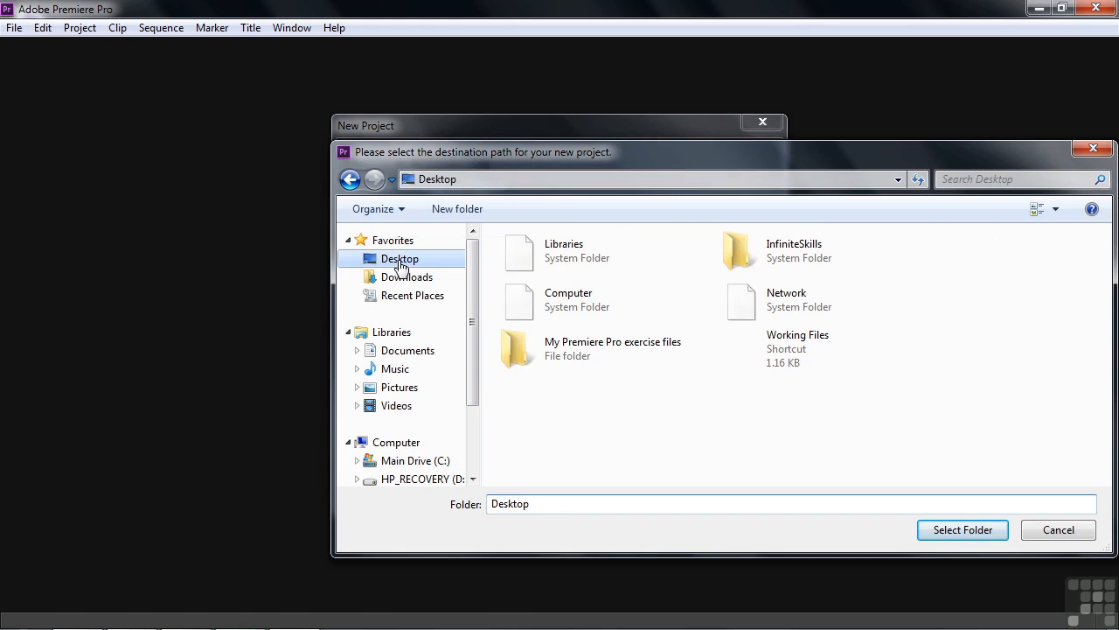
{"action": "left_click", "coordinate": [587, 350]}
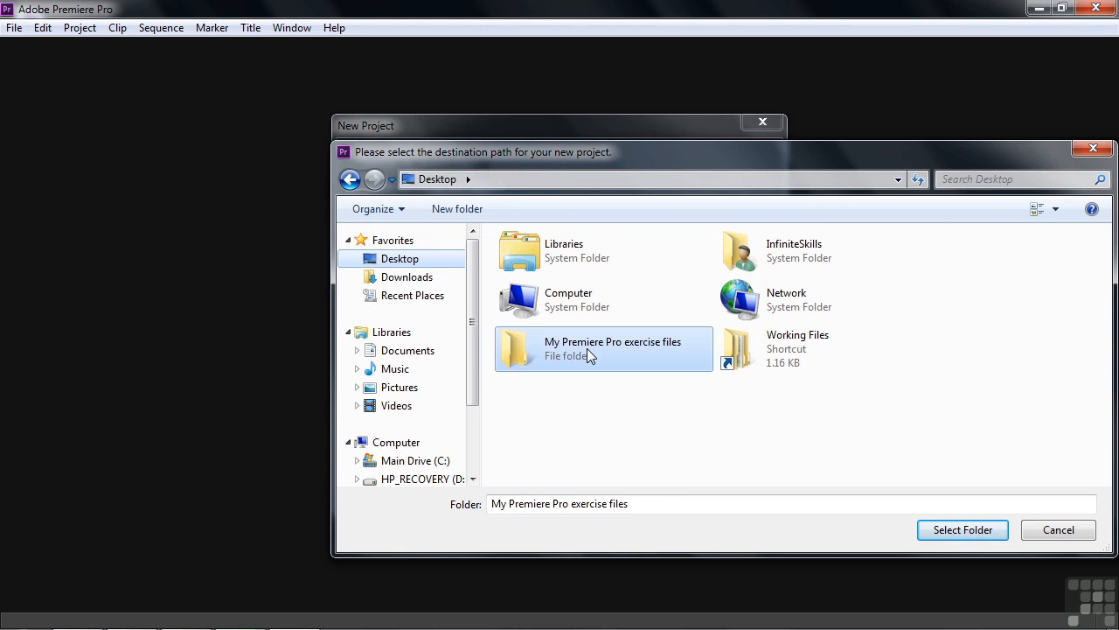
{"action": "left_click", "coordinate": [945, 528]}
Step: Name the project "importing media", create it and skip making a new sequence
{"action": "double_click", "coordinate": [395, 488]}
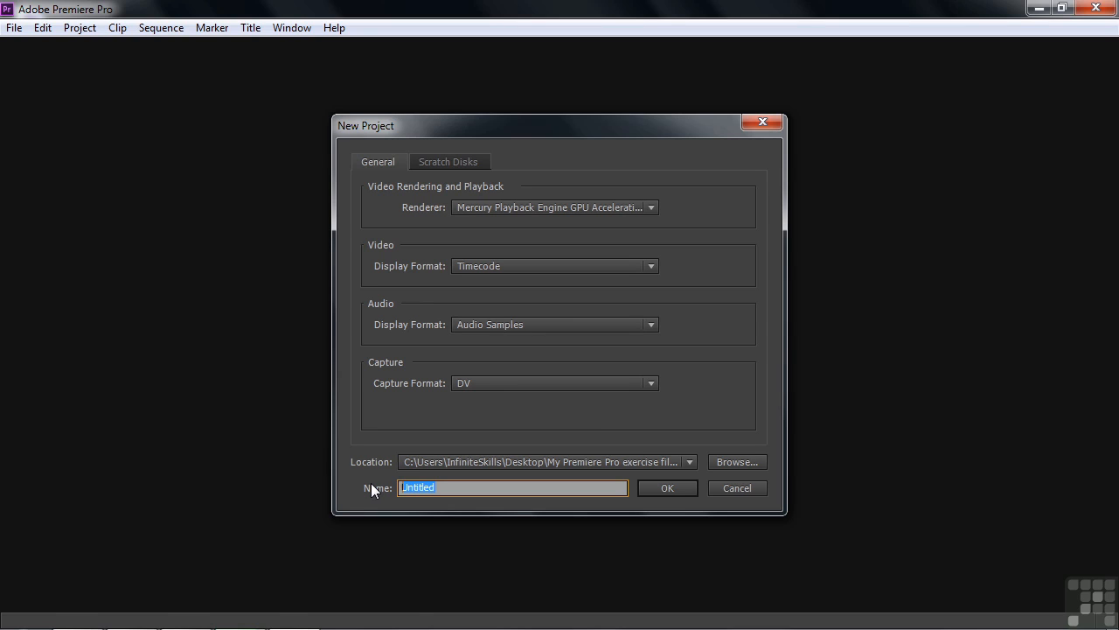
{"action": "type", "text": "importing media"}
{"action": "left_click", "coordinate": [667, 488]}
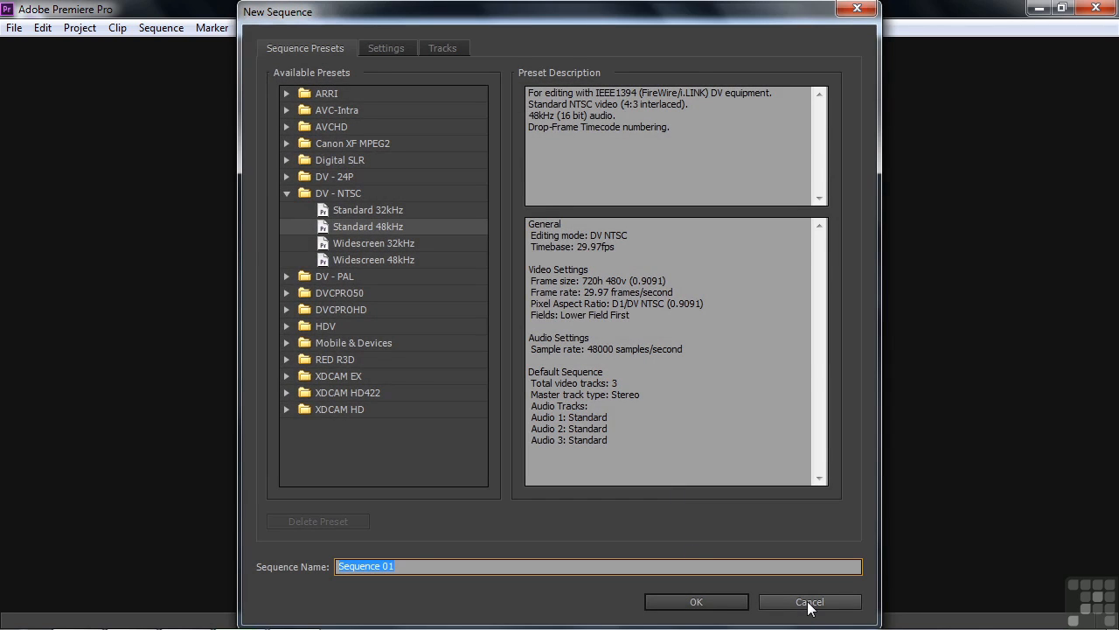
{"action": "left_click", "coordinate": [809, 603]}
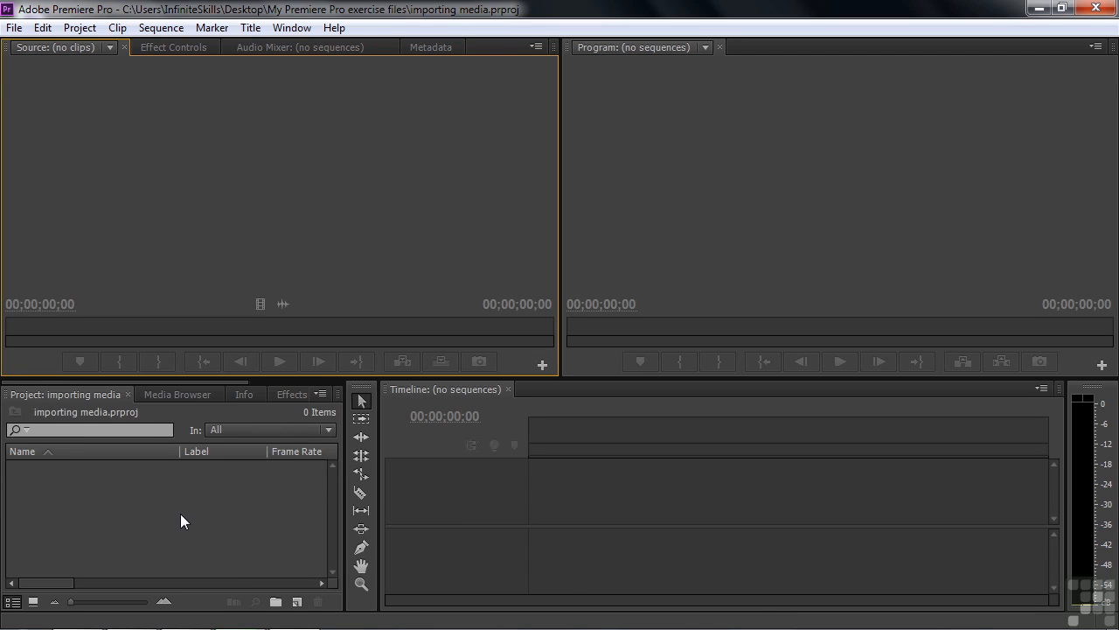
Step: Browse to the bike-riding folder inside Working Files in the Media Browser and preview the bike-riding-1.mp4 clip
{"action": "left_click", "coordinate": [178, 395]}
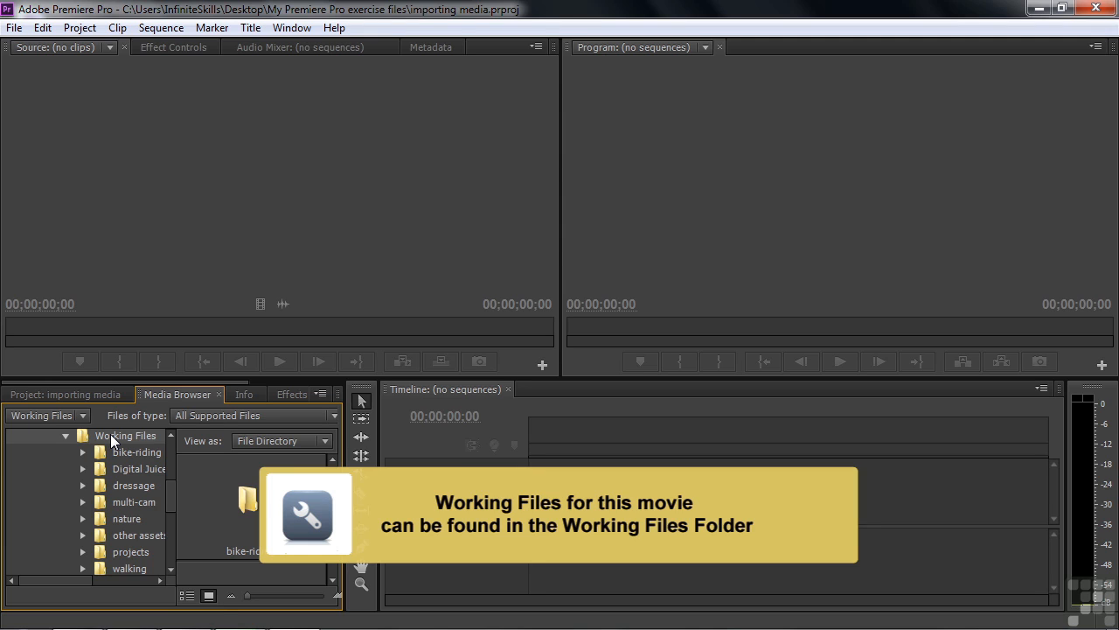
{"action": "left_click", "coordinate": [112, 452]}
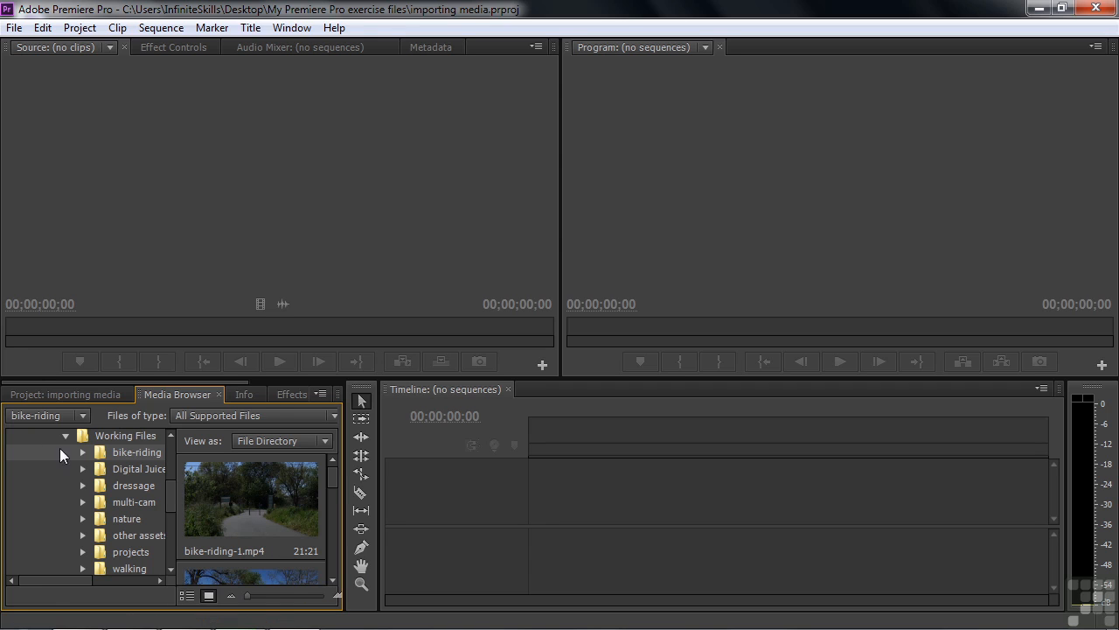
{"action": "left_click", "coordinate": [43, 394]}
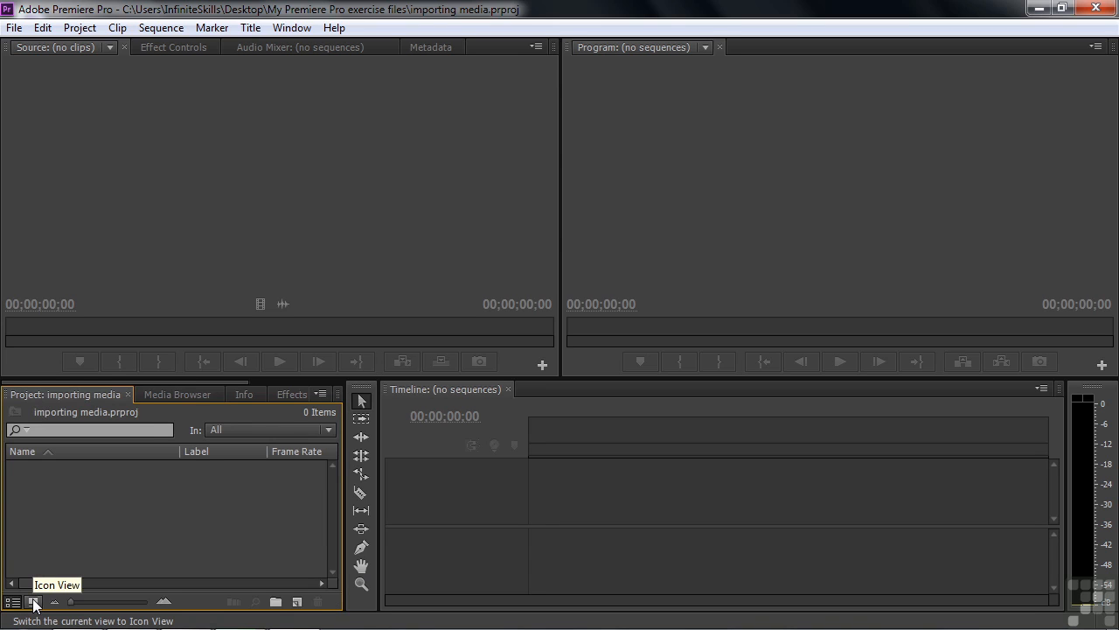
{"action": "left_click", "coordinate": [192, 394]}
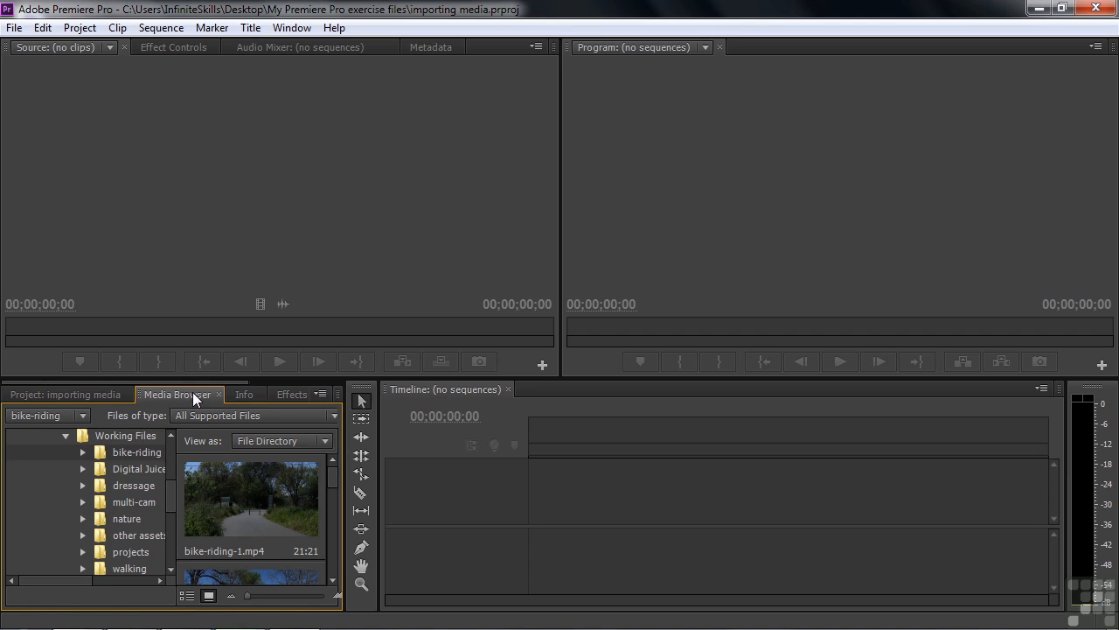
{"action": "left_click", "coordinate": [242, 492]}
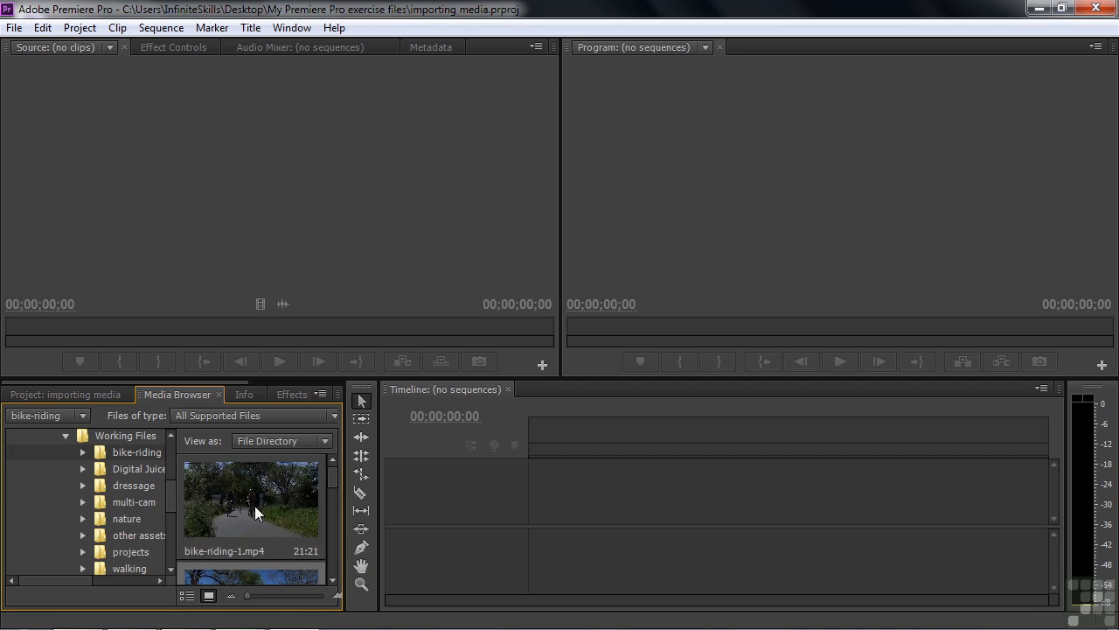
Step: Import the bike-riding-2.mp4 clip from the bike-riding folder and check it in the project contents
{"action": "left_click_drag", "start_coordinate": [332, 482], "coordinate": [331, 495]}
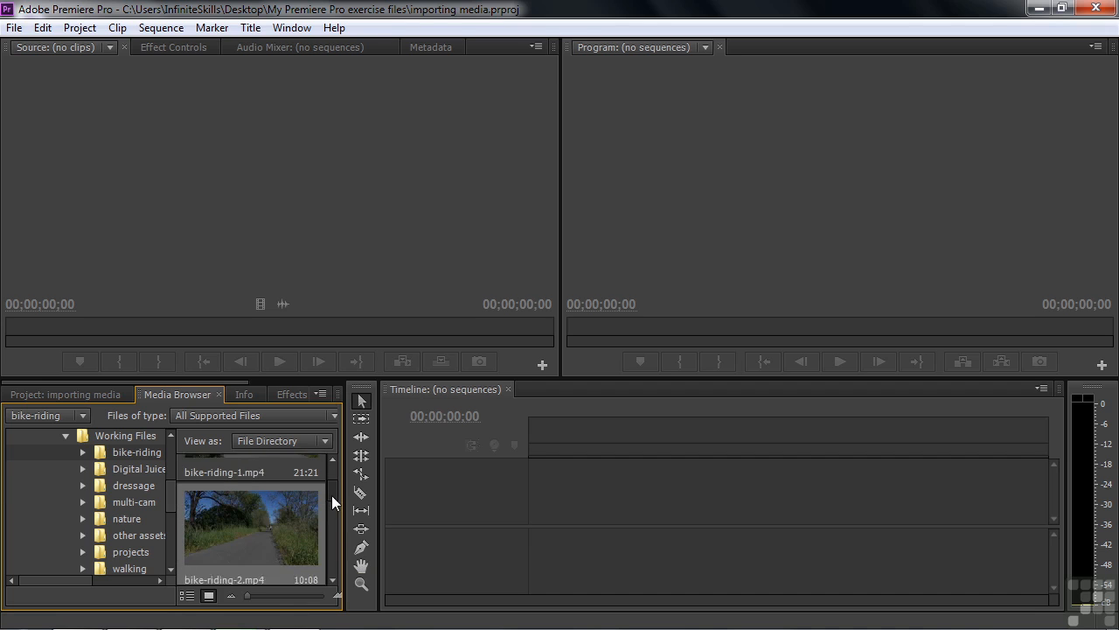
{"action": "right_click", "coordinate": [256, 508]}
{"action": "left_click", "coordinate": [291, 512]}
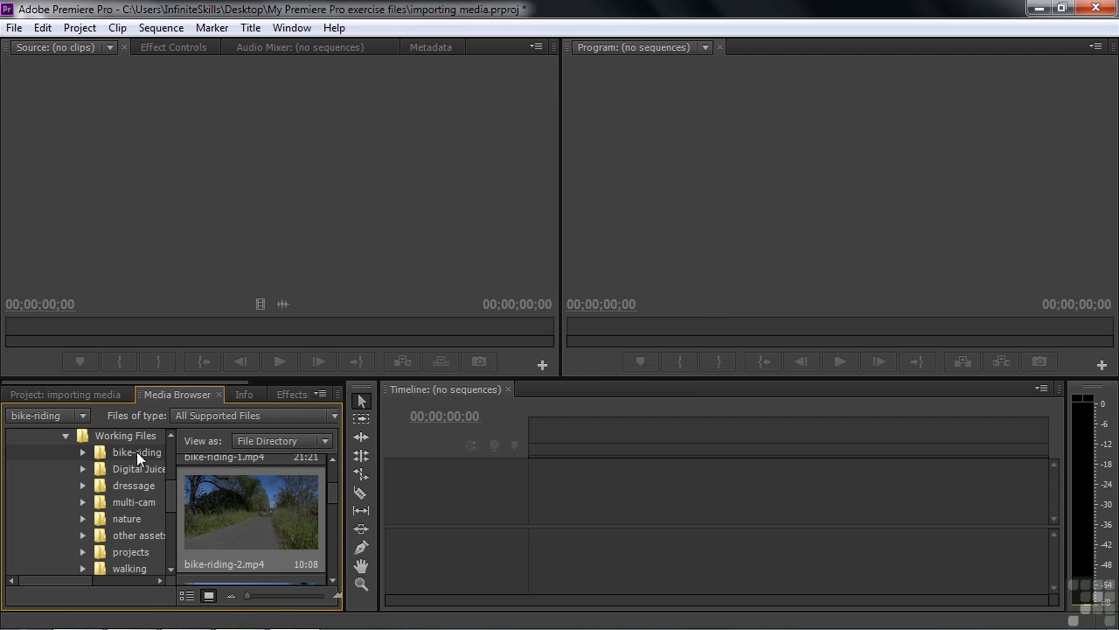
{"action": "left_click", "coordinate": [98, 395]}
{"action": "mouse_move", "coordinate": [72, 470]}
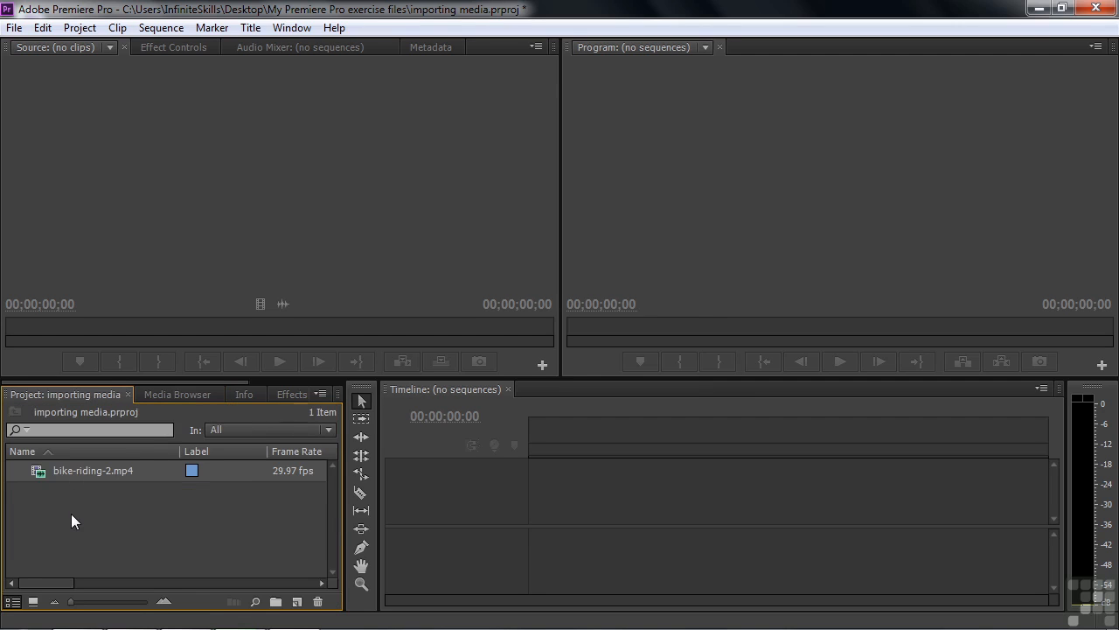
Step: Enlarge the Media Browser in height and width and increase the size of its clip thumbnails
{"action": "left_click", "coordinate": [183, 393]}
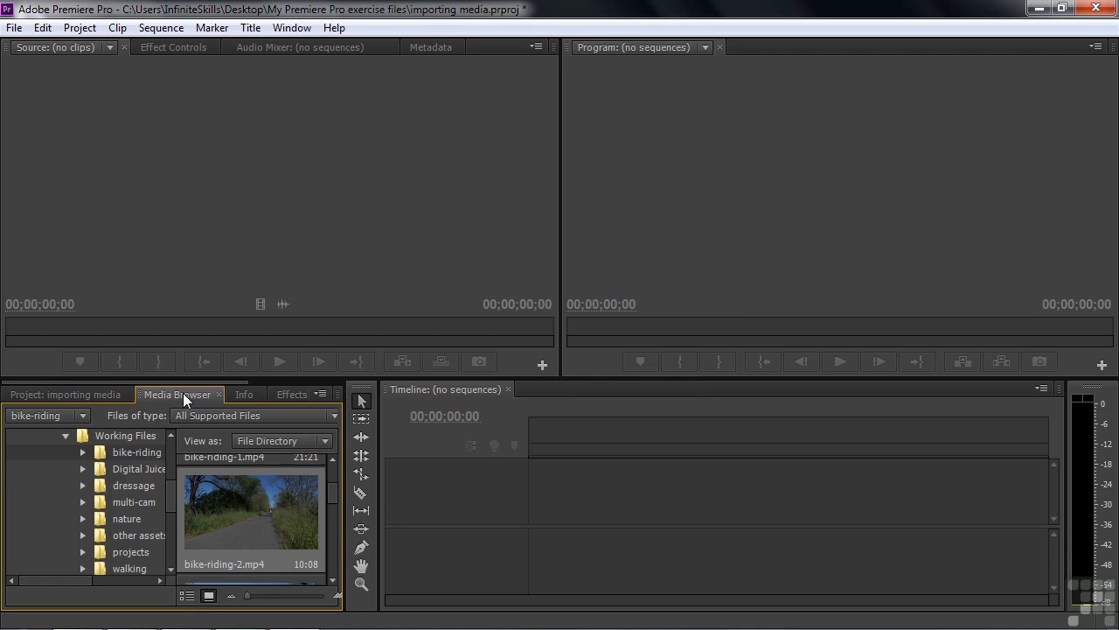
{"action": "scroll", "coordinate": [334, 495], "scroll_direction": "down", "scroll_amount": 3}
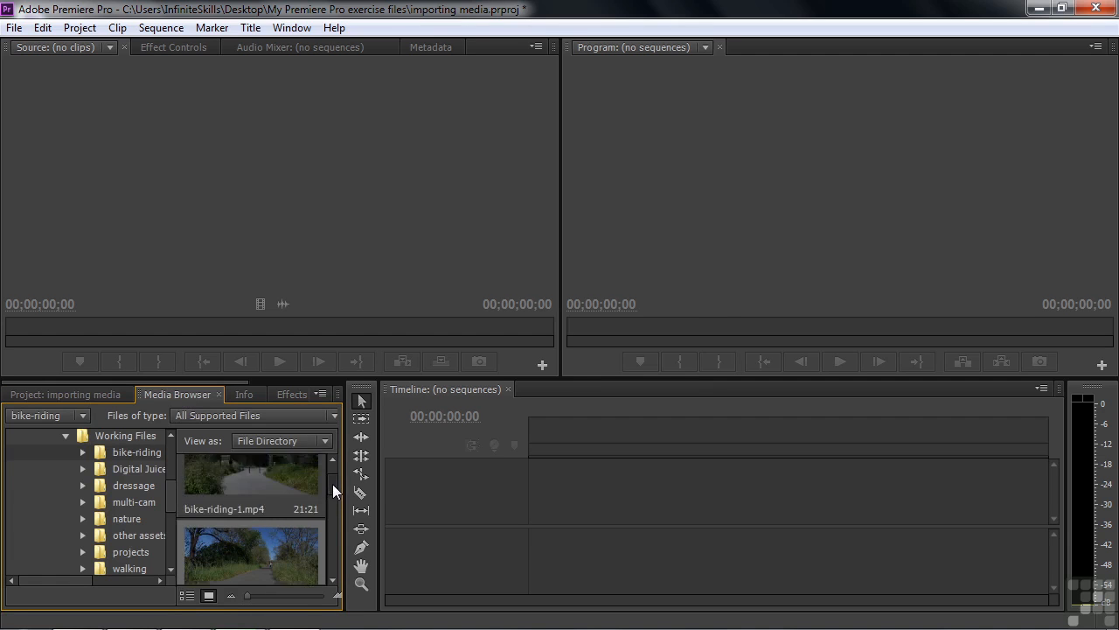
{"action": "scroll", "coordinate": [334, 508], "scroll_direction": "down", "scroll_amount": 1}
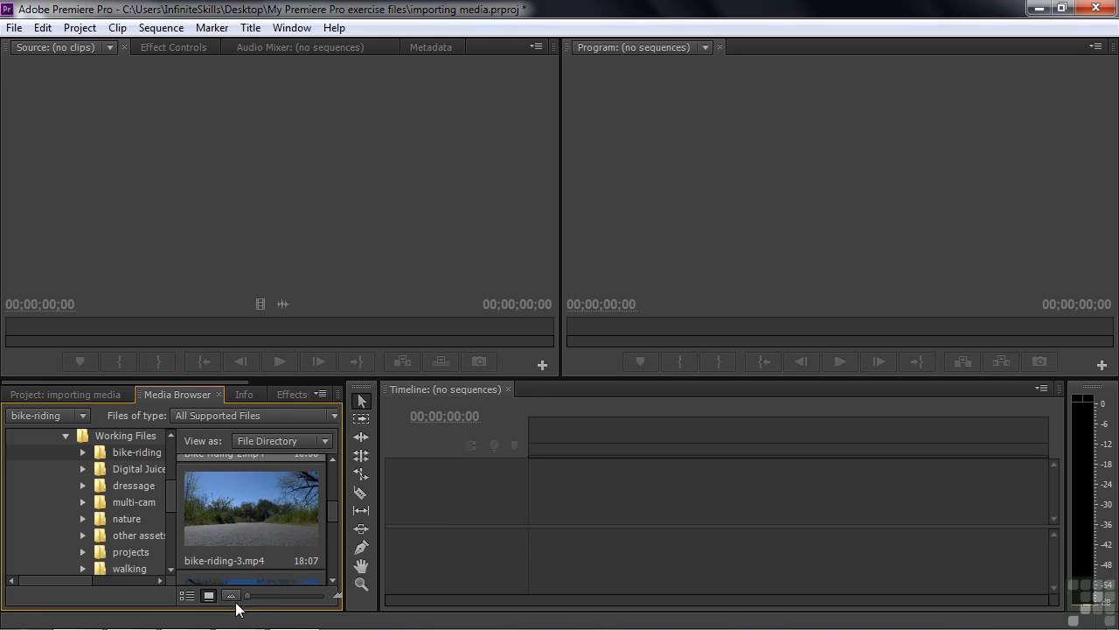
{"action": "left_click_drag", "start_coordinate": [248, 596], "coordinate": [307, 603]}
{"action": "left_click_drag", "start_coordinate": [198, 377], "coordinate": [214, 218]}
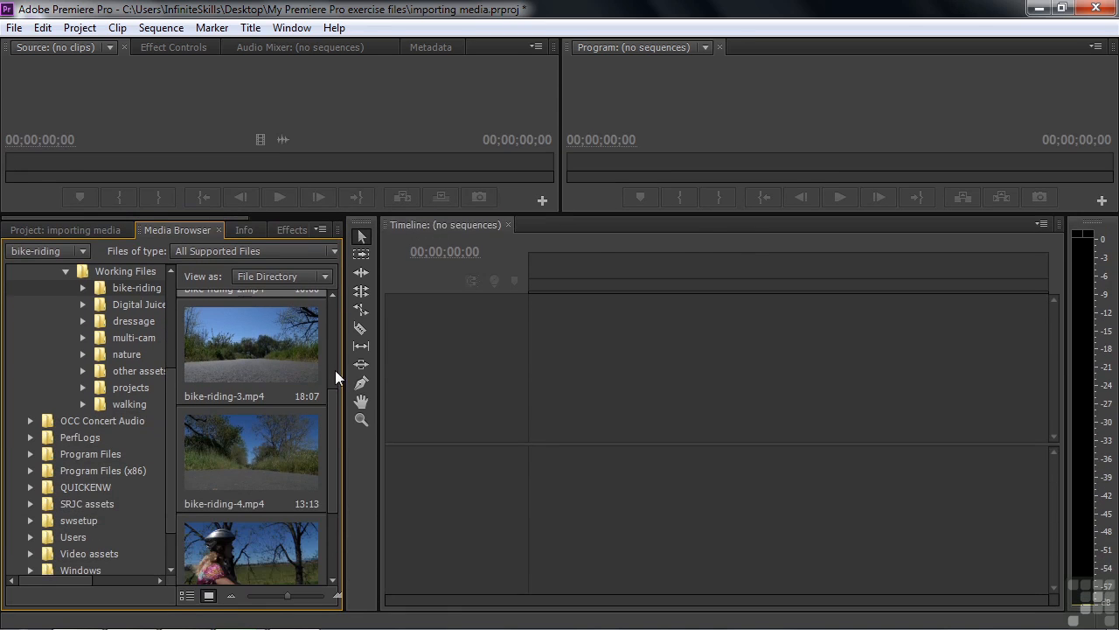
{"action": "left_click_drag", "start_coordinate": [343, 376], "coordinate": [581, 450]}
{"action": "left_click_drag", "start_coordinate": [288, 596], "coordinate": [301, 597]}
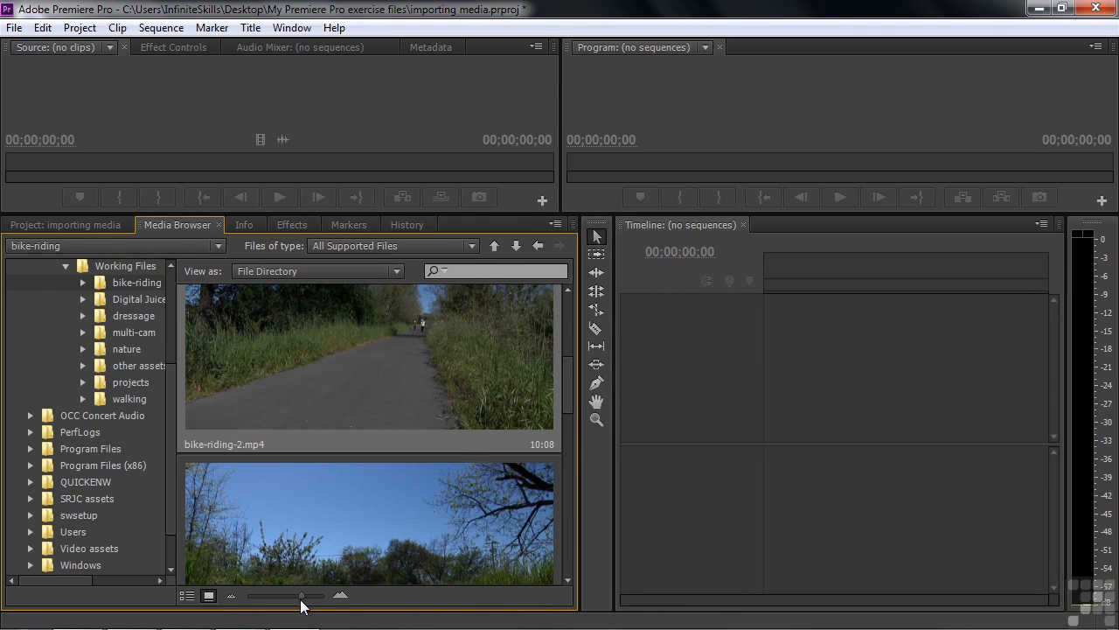
Step: Open the bike-riding-3.mp4 clip in the Source Monitor and enlarge the monitor area for a bigger picture
{"action": "left_click_drag", "start_coordinate": [570, 397], "coordinate": [566, 425]}
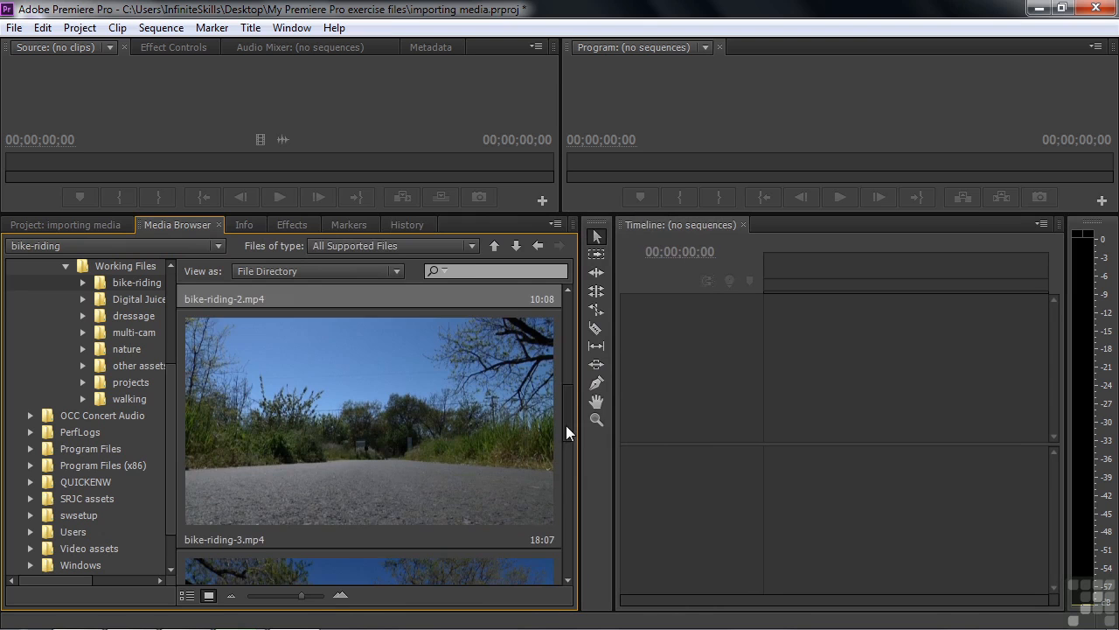
{"action": "right_click", "coordinate": [347, 434]}
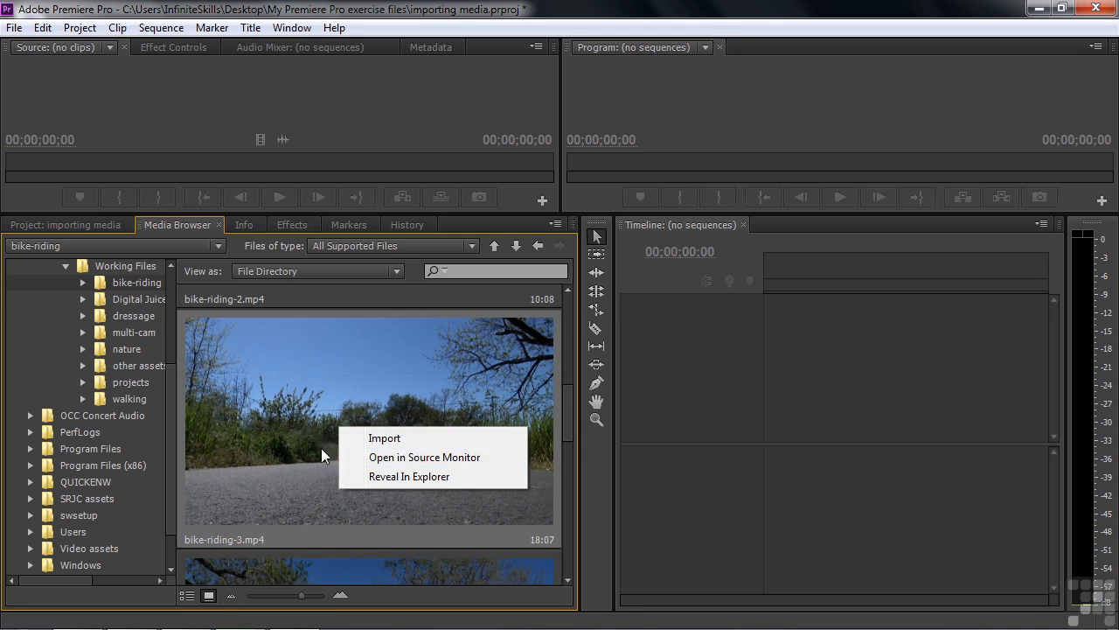
{"action": "left_click", "coordinate": [299, 438]}
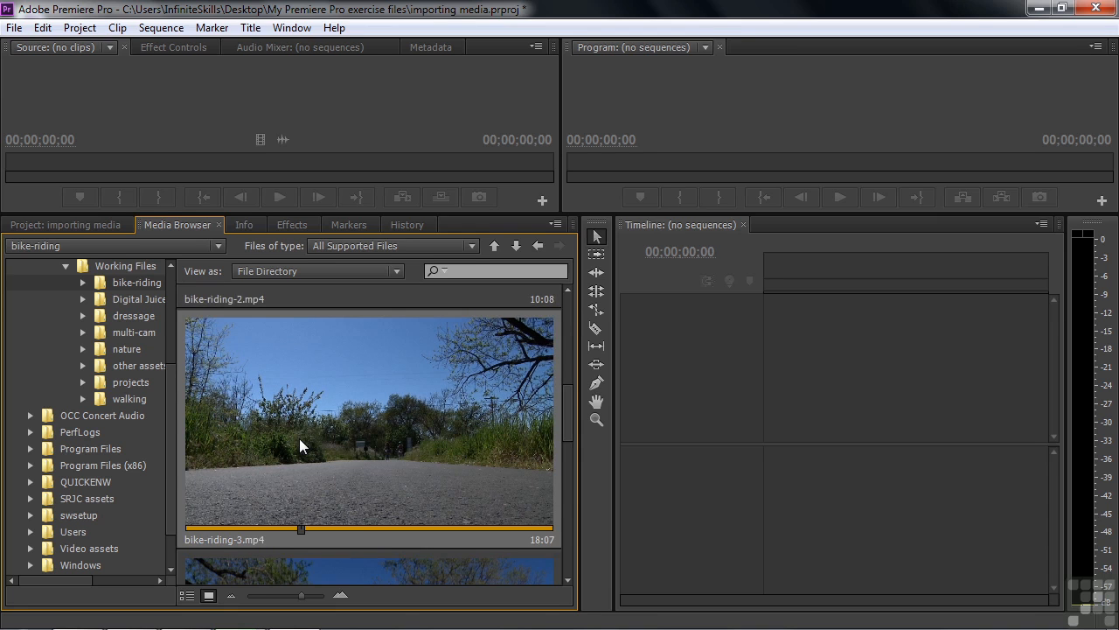
{"action": "double_click", "coordinate": [299, 438]}
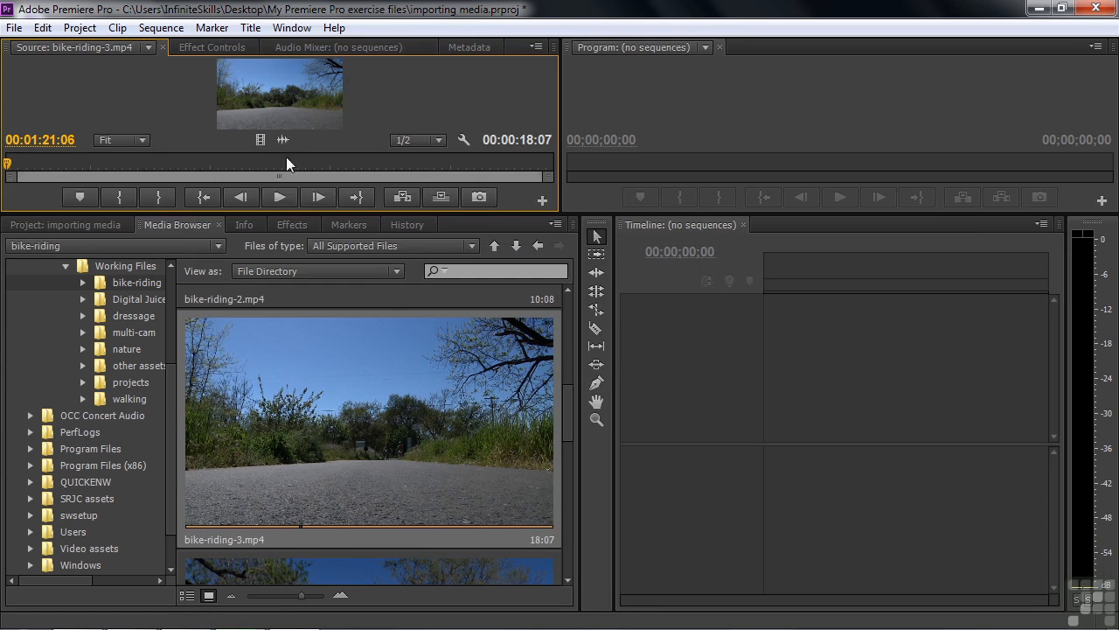
{"action": "left_click_drag", "start_coordinate": [290, 215], "coordinate": [253, 452]}
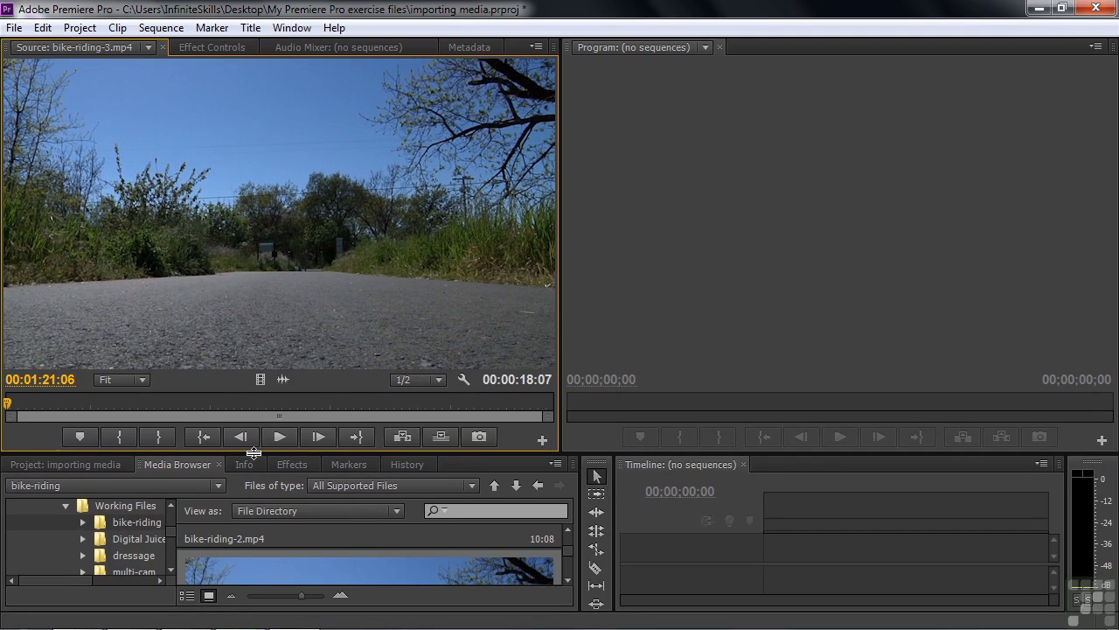
Step: Mark an In point at 00:01:26:23 and an Out point at 00:01:37:06 on bike-riding-3.mp4 in the Source Monitor
{"action": "left_click", "coordinate": [70, 464]}
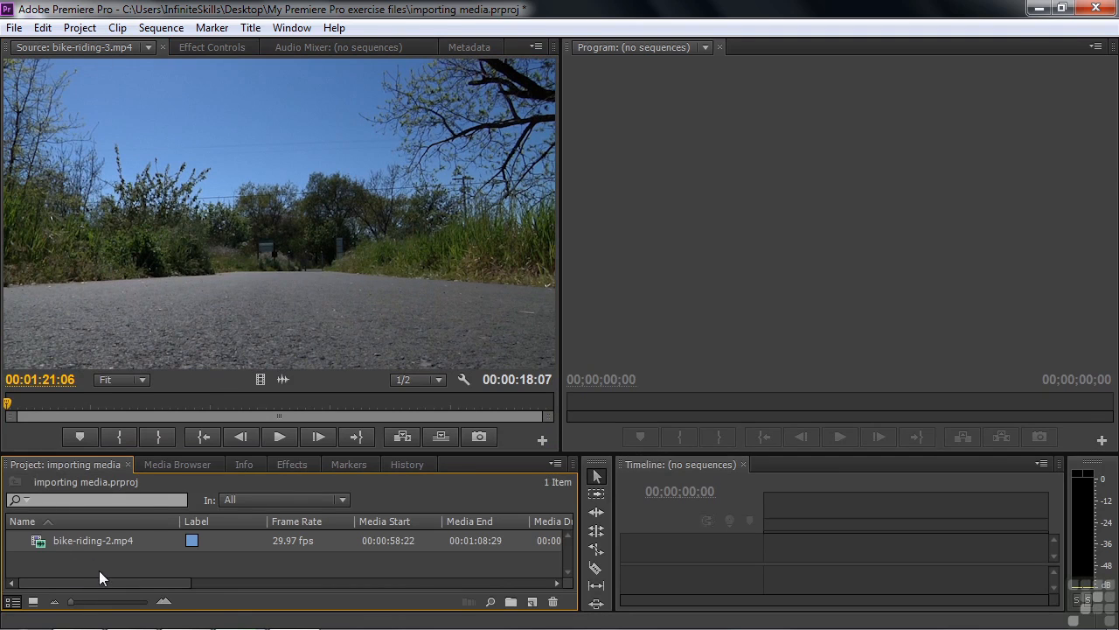
{"action": "left_click", "coordinate": [7, 404]}
{"action": "left_click_drag", "start_coordinate": [7, 408], "coordinate": [82, 410]}
{"action": "left_click_drag", "start_coordinate": [111, 413], "coordinate": [174, 407]}
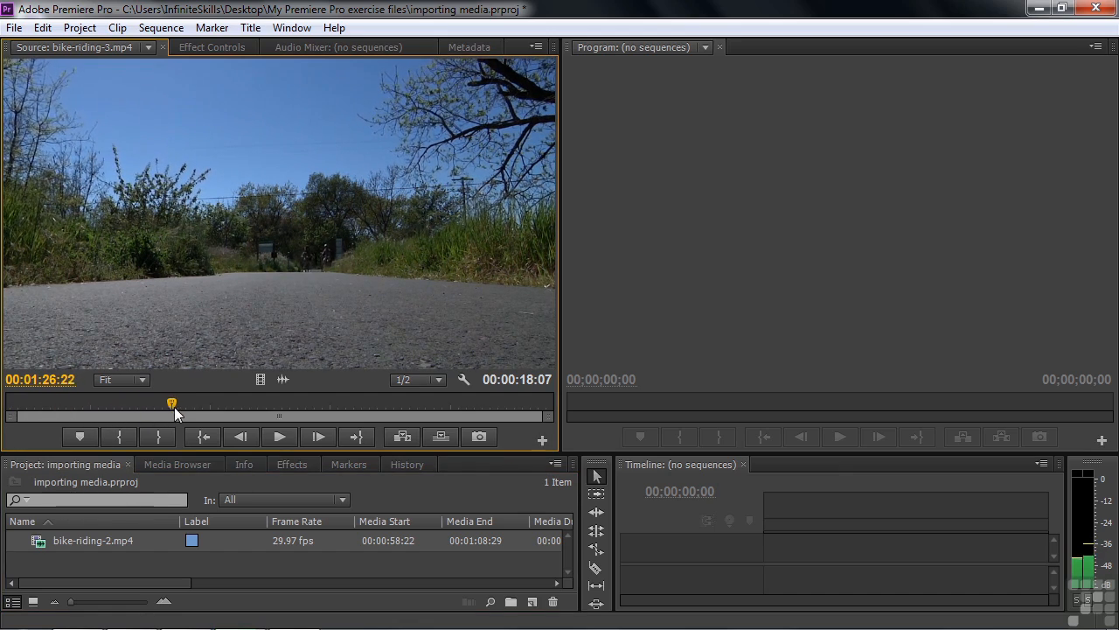
{"action": "left_click", "coordinate": [119, 436]}
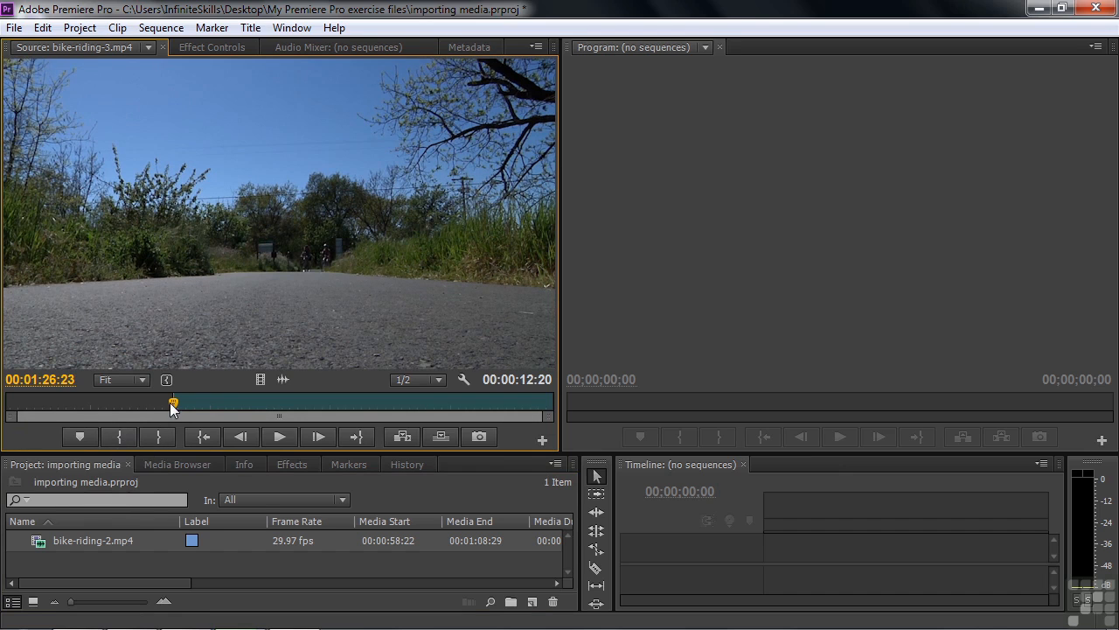
{"action": "left_click_drag", "start_coordinate": [173, 402], "coordinate": [486, 430]}
{"action": "left_click", "coordinate": [162, 436]}
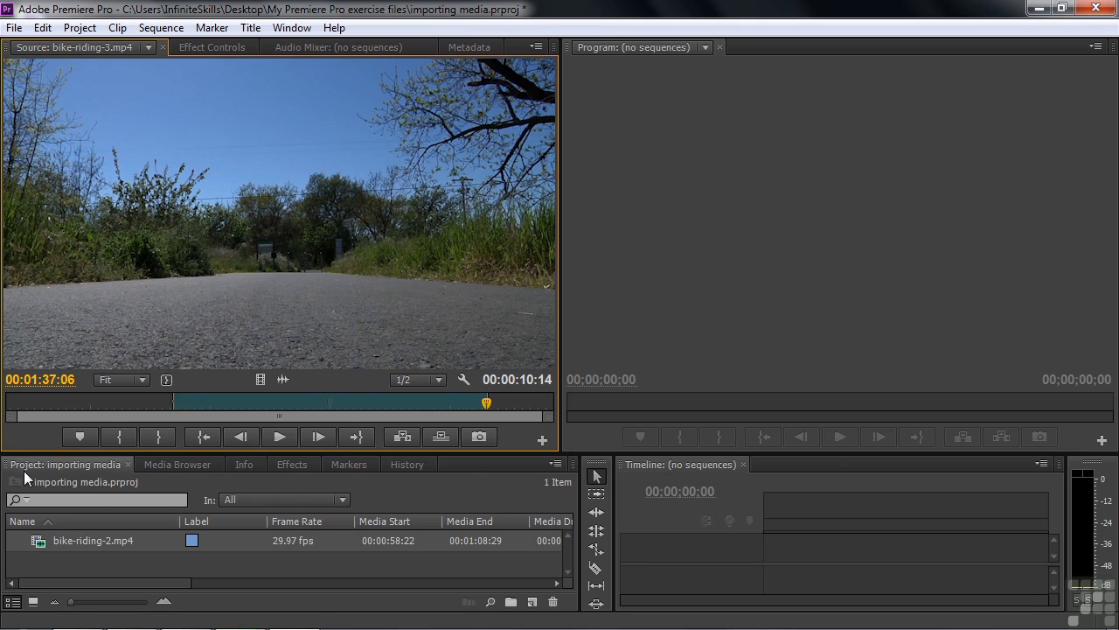
Step: Add the marked bike-riding-3.mp4 clip to the project and create a new sequence from it
{"action": "left_click_drag", "start_coordinate": [257, 285], "coordinate": [57, 572]}
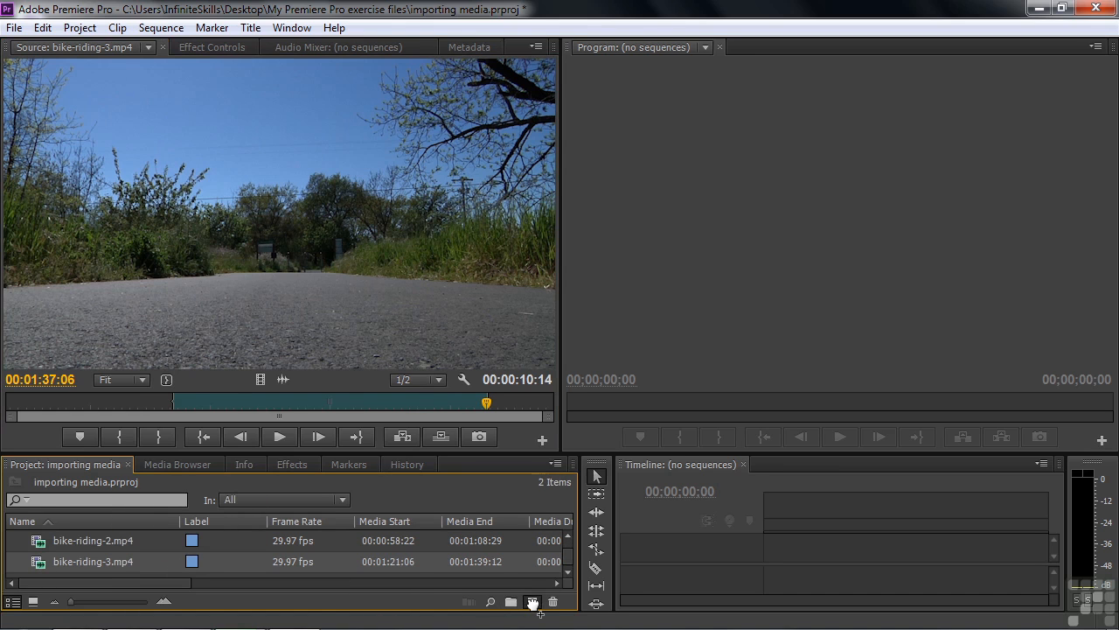
{"action": "left_click_drag", "start_coordinate": [533, 602], "coordinate": [533, 602]}
{"action": "mouse_move", "coordinate": [769, 521]}
{"action": "left_mouse_down"}
{"action": "mouse_move", "coordinate": [809, 524]}
{"action": "mouse_move", "coordinate": [761, 524]}
{"action": "left_mouse_up"}
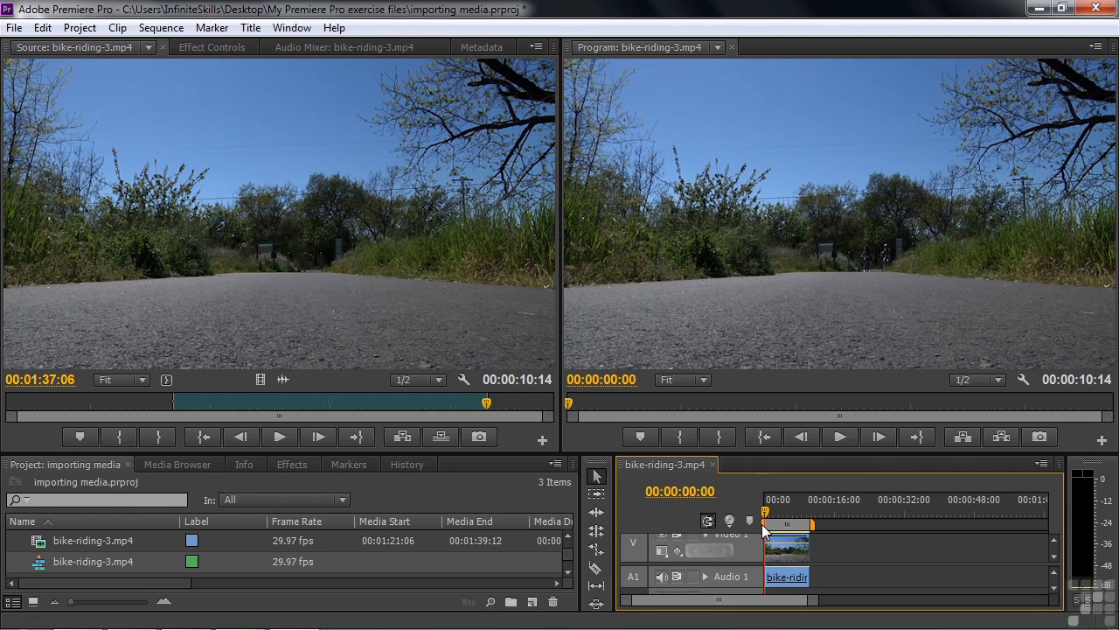
Step: Enlarge the lower panels and bring up the import options for the bike-riding-6.mp4 clip in the bike-riding folder
{"action": "left_click_drag", "start_coordinate": [544, 450], "coordinate": [535, 362]}
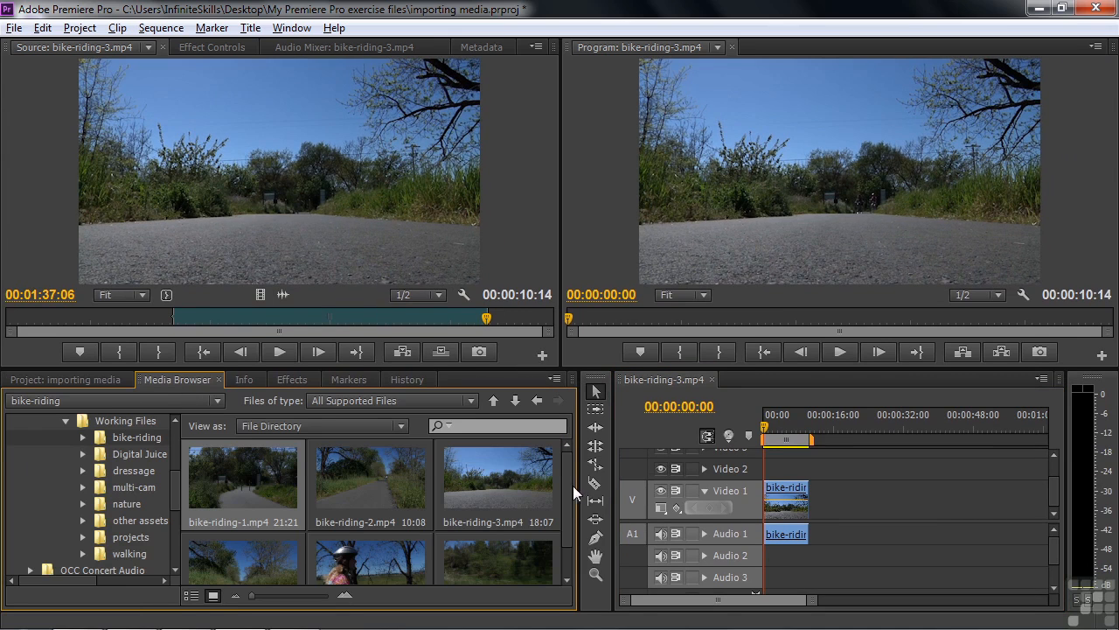
{"action": "left_click_drag", "start_coordinate": [567, 488], "coordinate": [568, 519]}
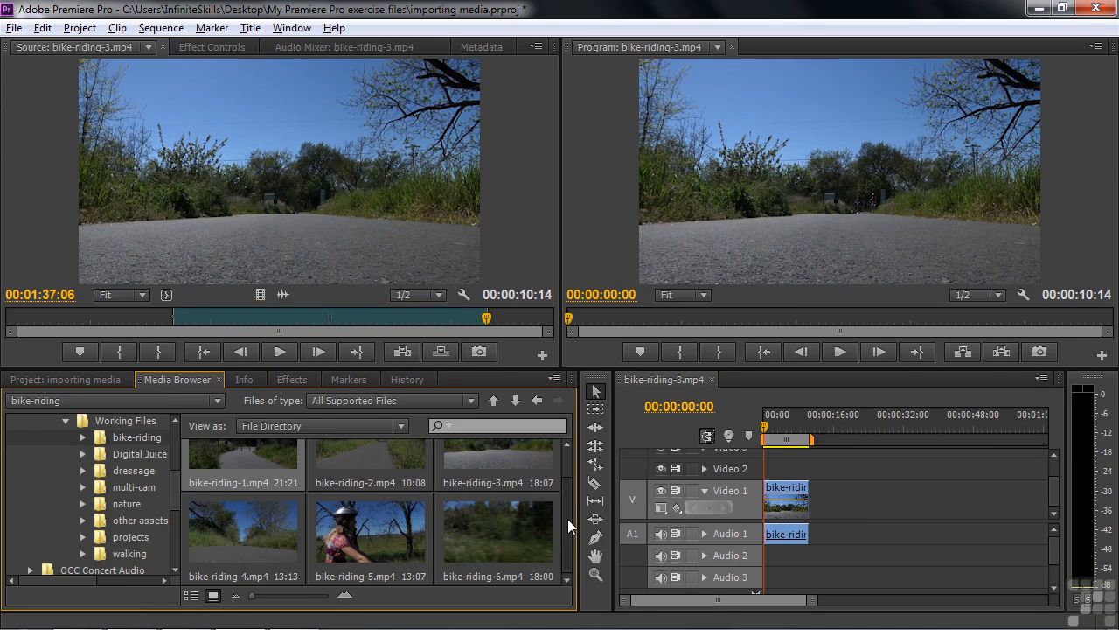
{"action": "right_click", "coordinate": [495, 528]}
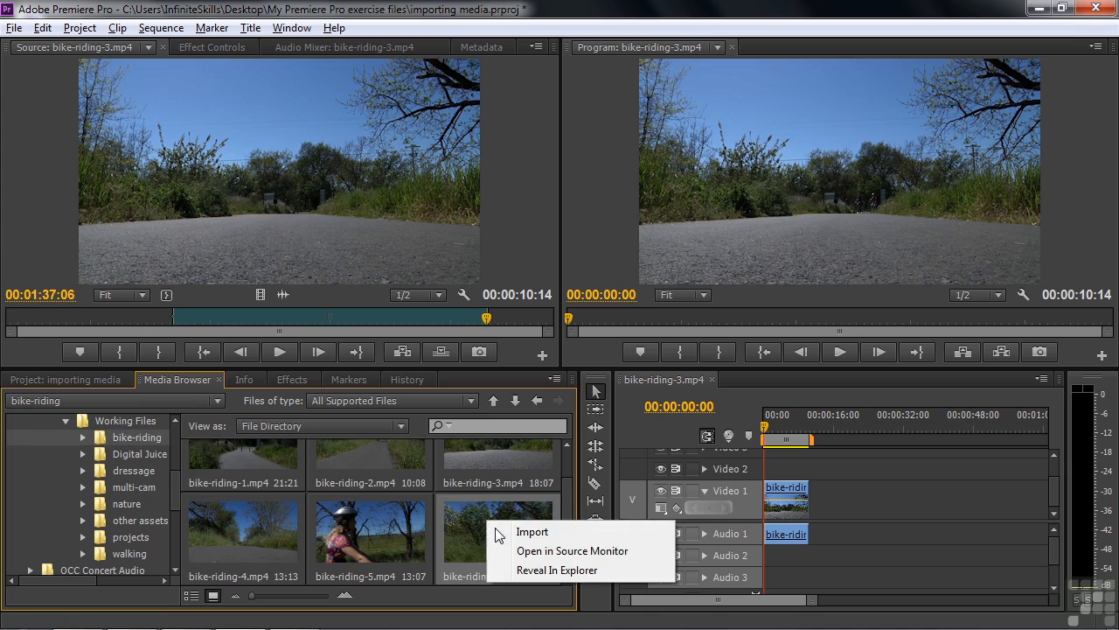
{"action": "left_click", "coordinate": [500, 532]}
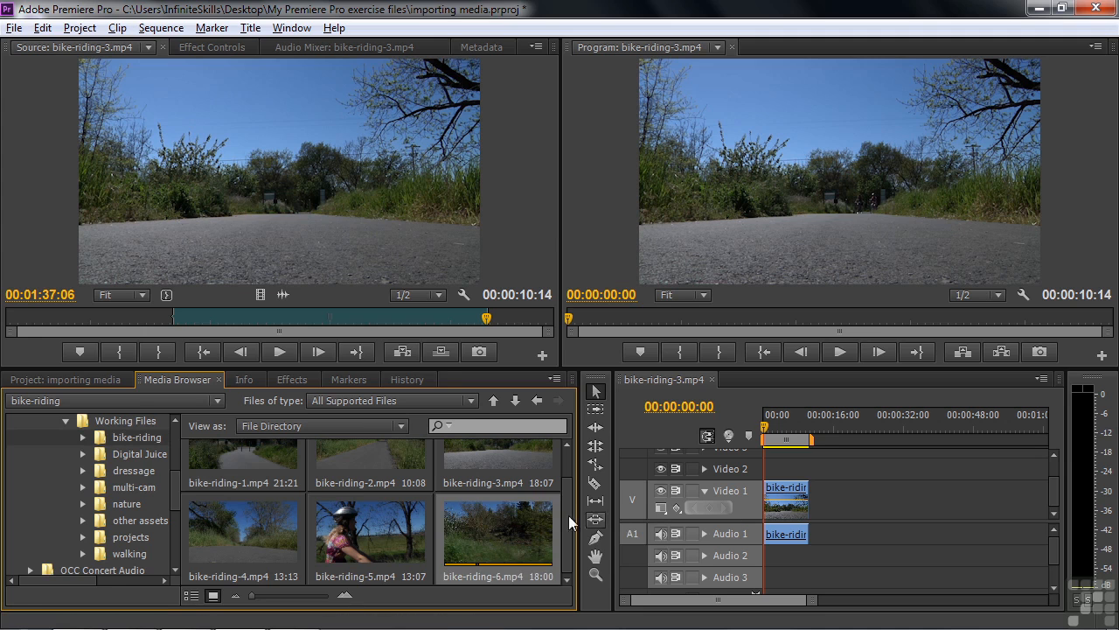
Step: Add the bike-riding-6.mp4 clip from the bike-riding folder to Video 1 directly after bike-riding-3.mp4, and check it in the project's item list
{"action": "left_click_drag", "start_coordinate": [556, 524], "coordinate": [818, 501]}
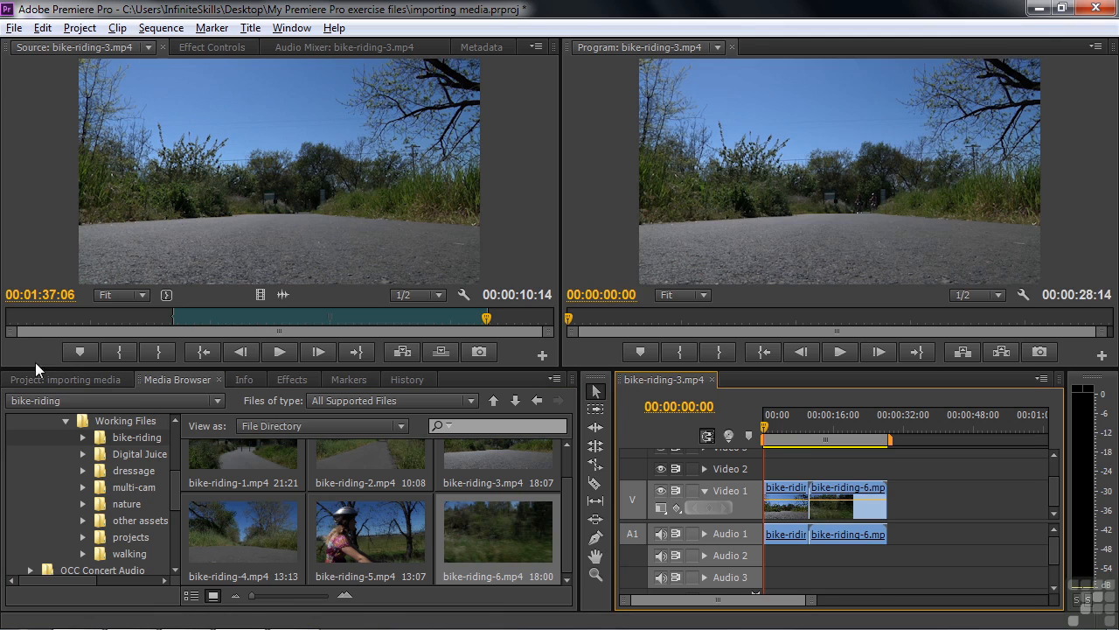
{"action": "left_click", "coordinate": [55, 380]}
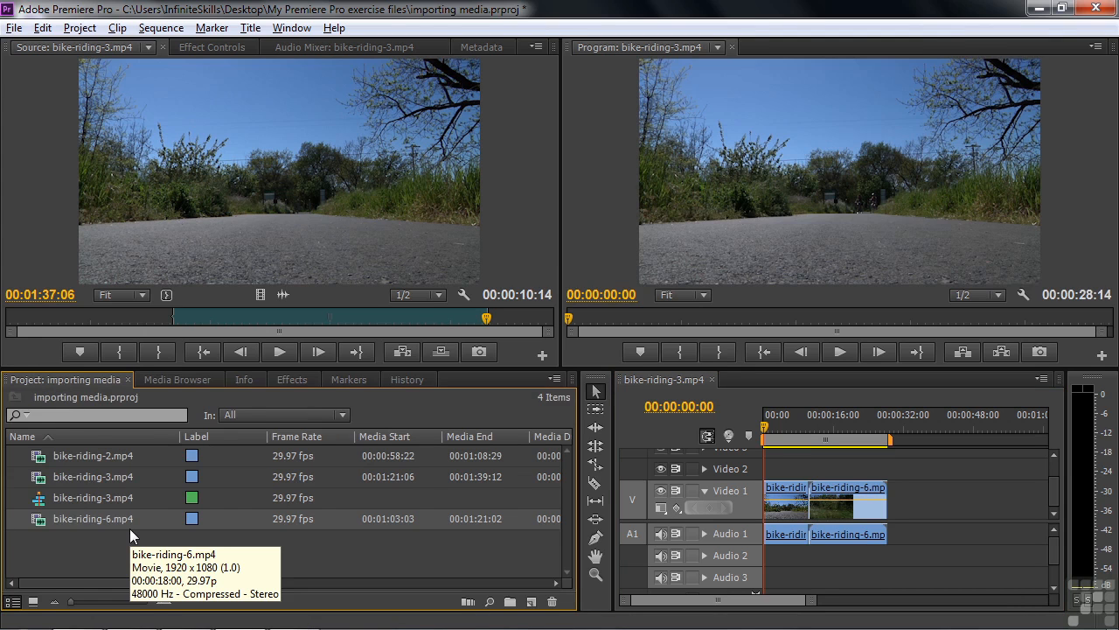
Step: Open bike-riding-5.mp4 from the bike-riding folder in the Source Monitor and add it from there to the project's item list
{"action": "left_click", "coordinate": [177, 379]}
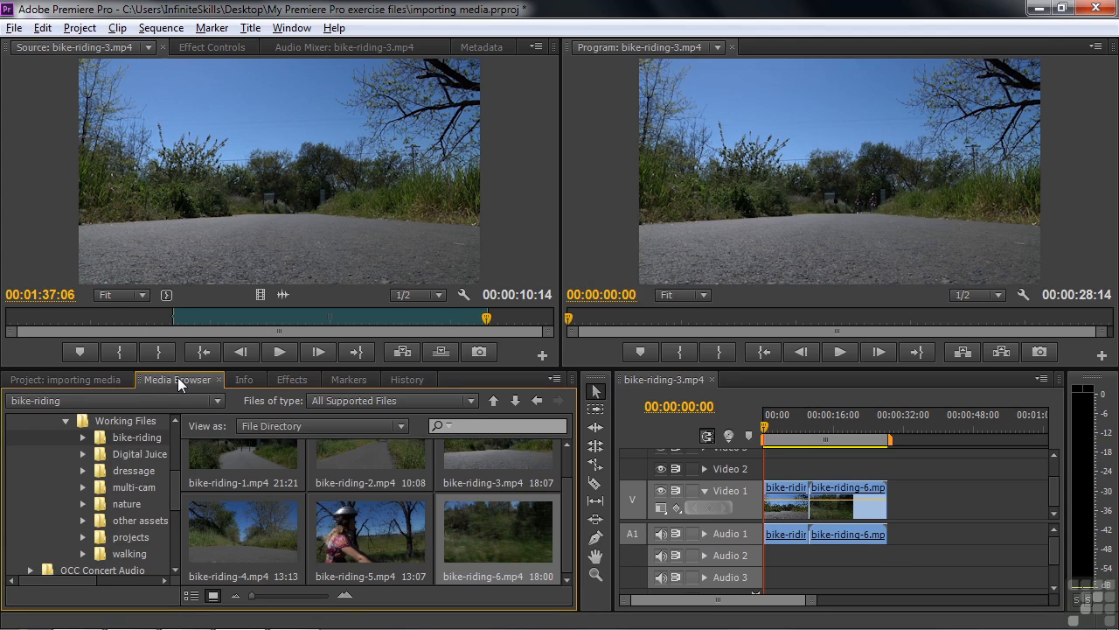
{"action": "double_click", "coordinate": [362, 533]}
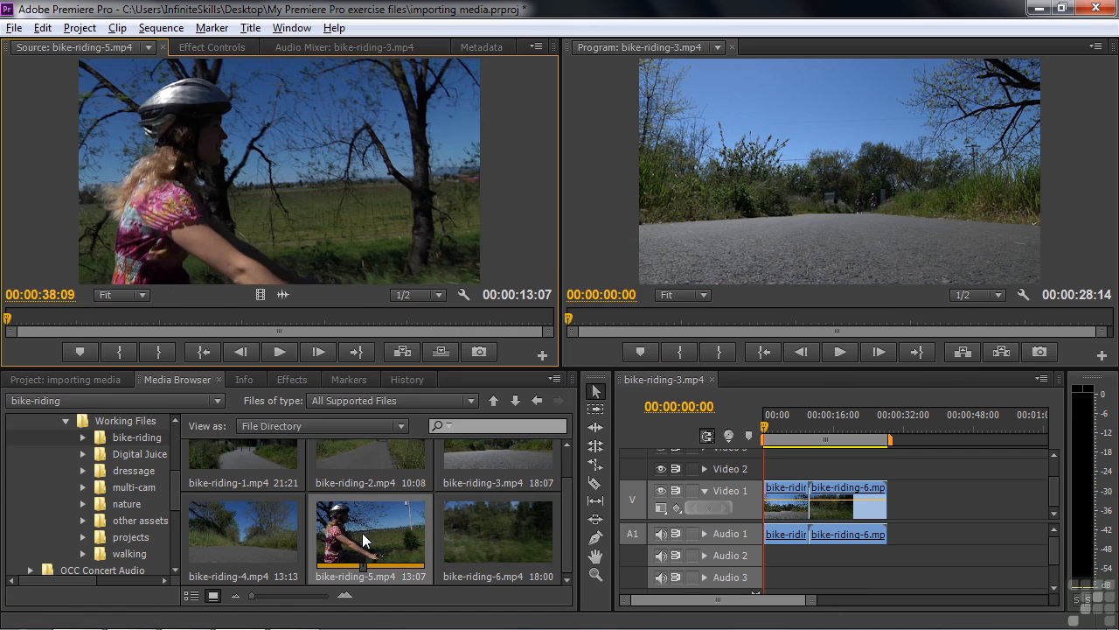
{"action": "left_click", "coordinate": [48, 382]}
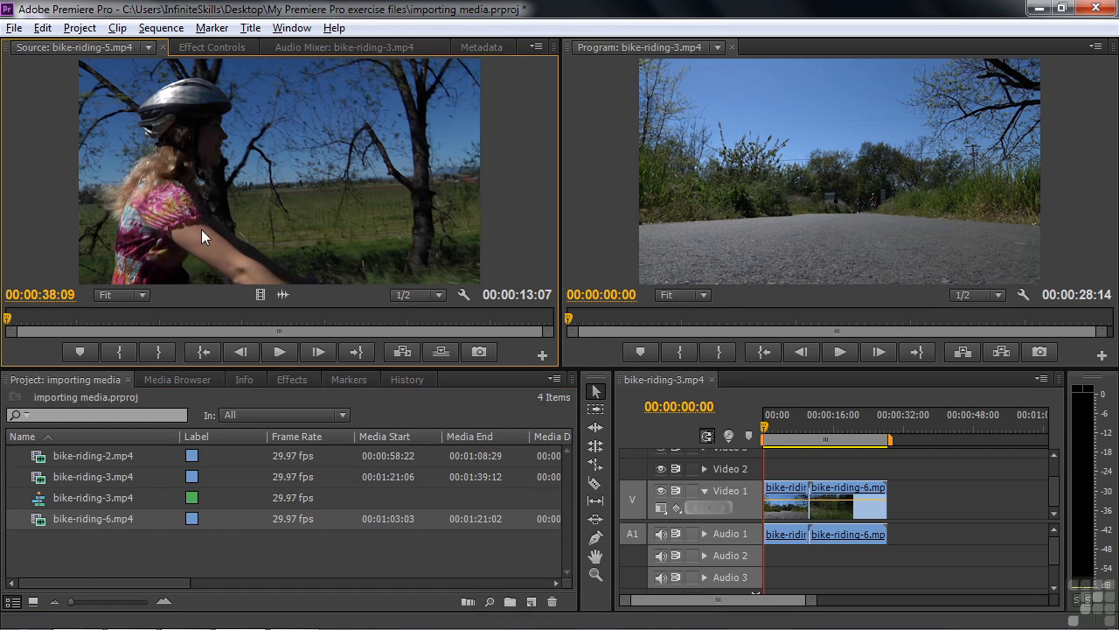
{"action": "left_click_drag", "start_coordinate": [89, 545], "coordinate": [94, 554]}
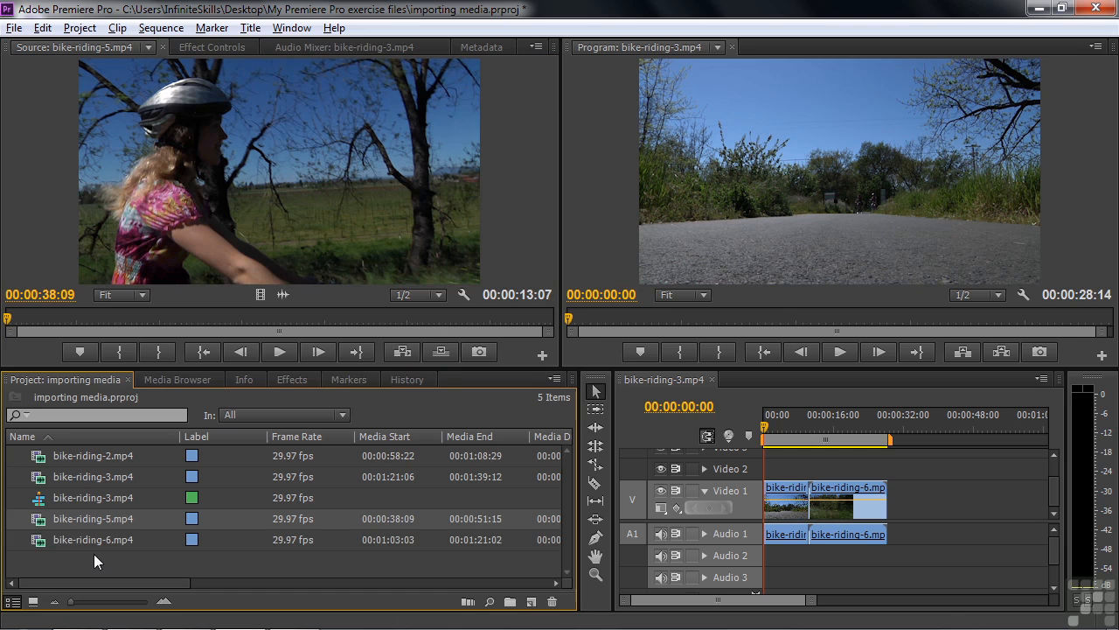